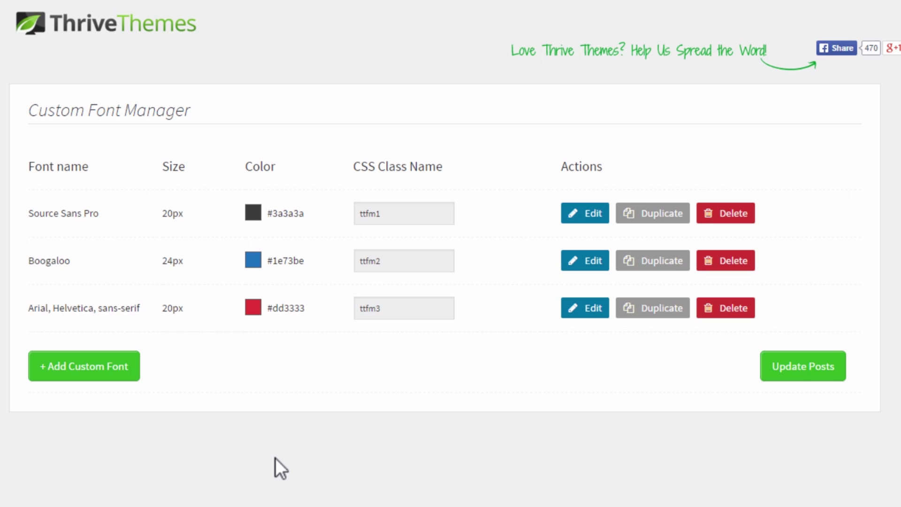
- Add a new custom font entry below the table of Source Sans Pro, Boogaloo and Arial
click(97, 377)
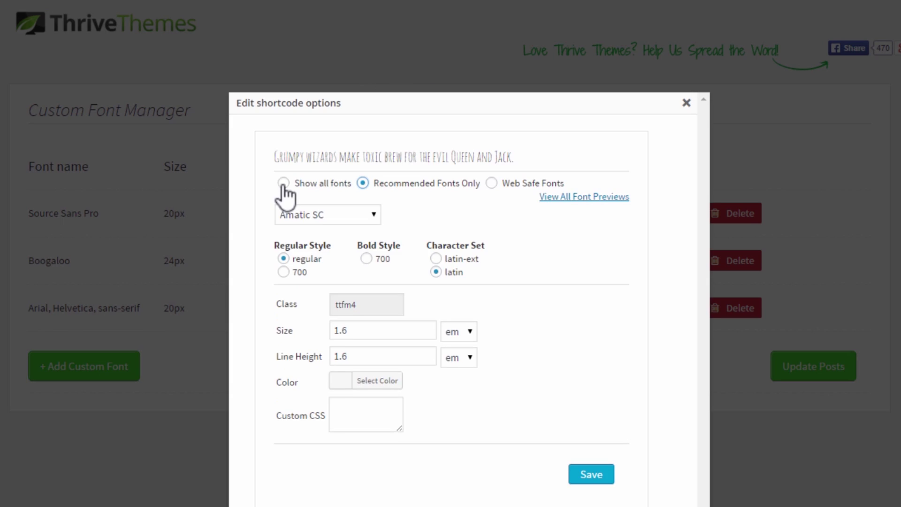
- Preview Passion One and then PT Mono from the full font list
click(282, 183)
click(400, 229)
drag(401, 249, 409, 407)
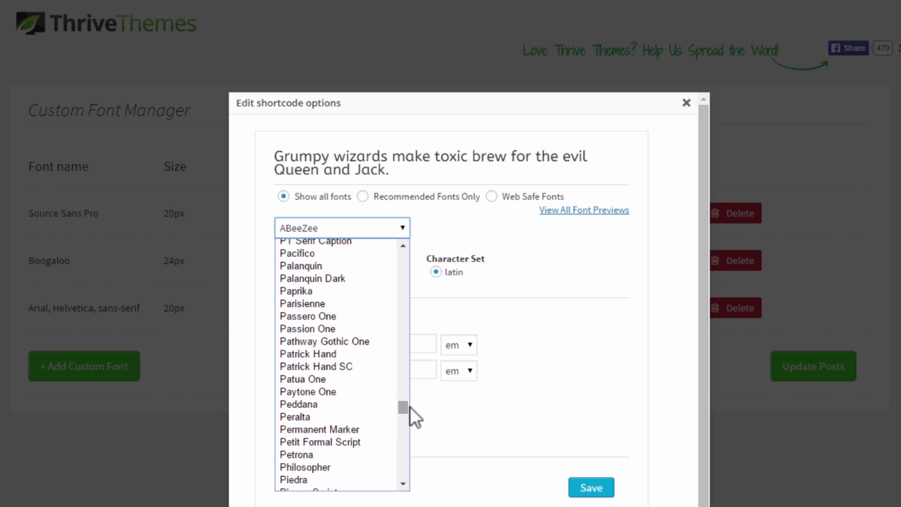
click(348, 353)
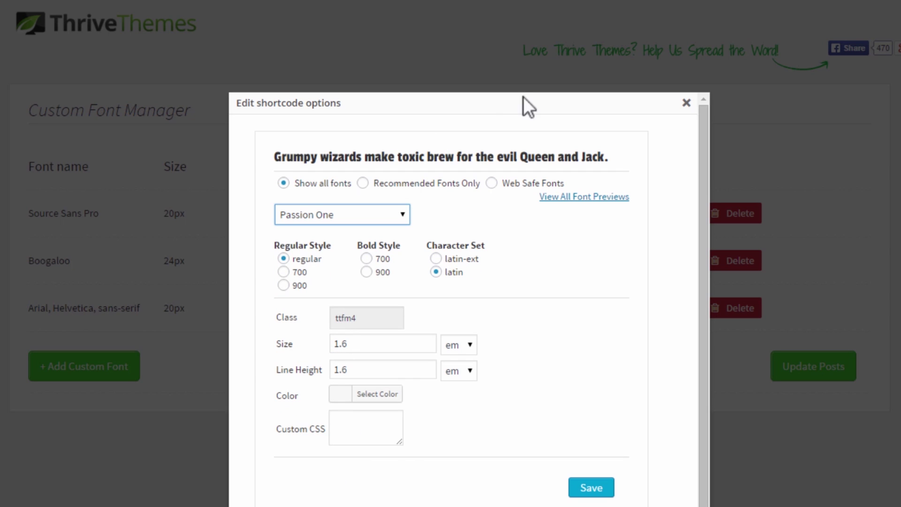
click(403, 214)
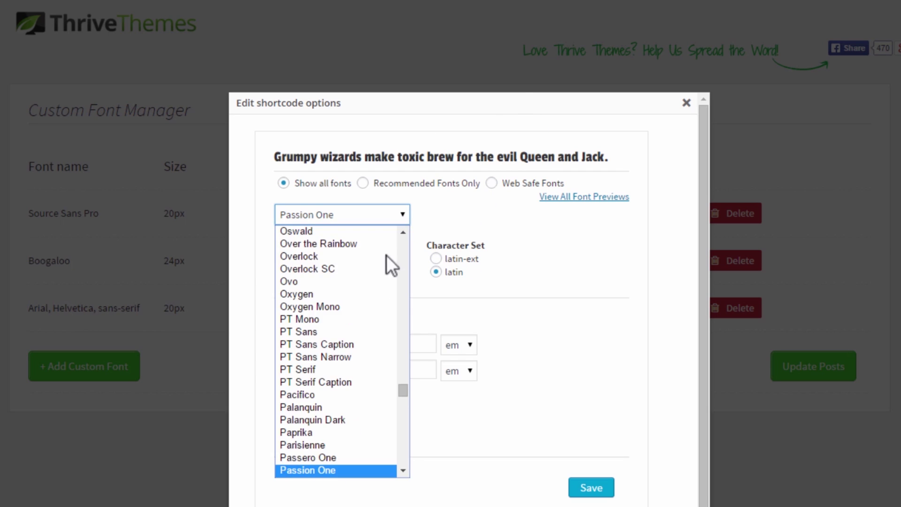
click(341, 322)
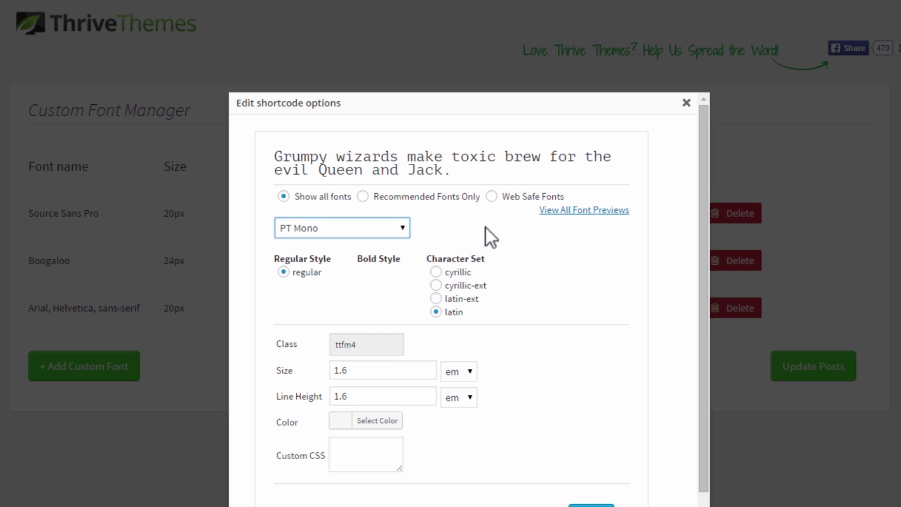
- Preview Montserrat and Raleway among recommended fonts, then switch to web-safe fonts only
click(363, 199)
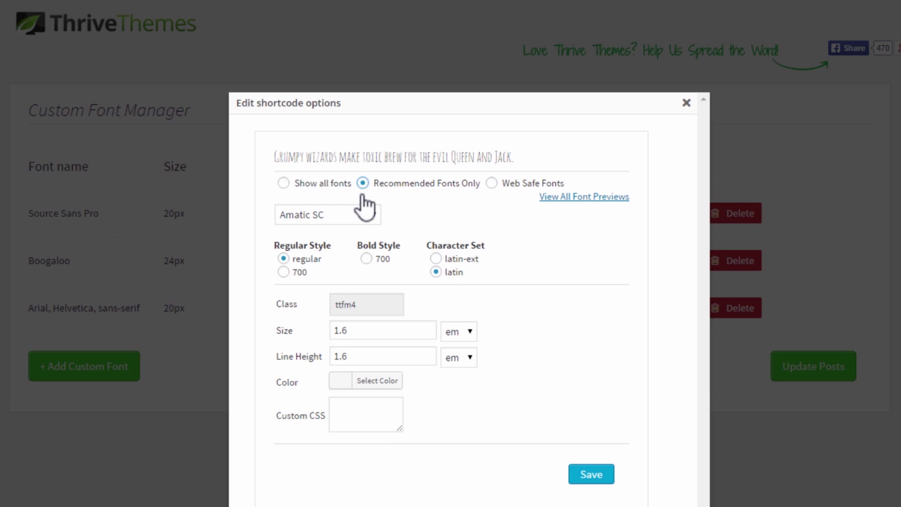
click(374, 215)
drag(373, 243, 378, 326)
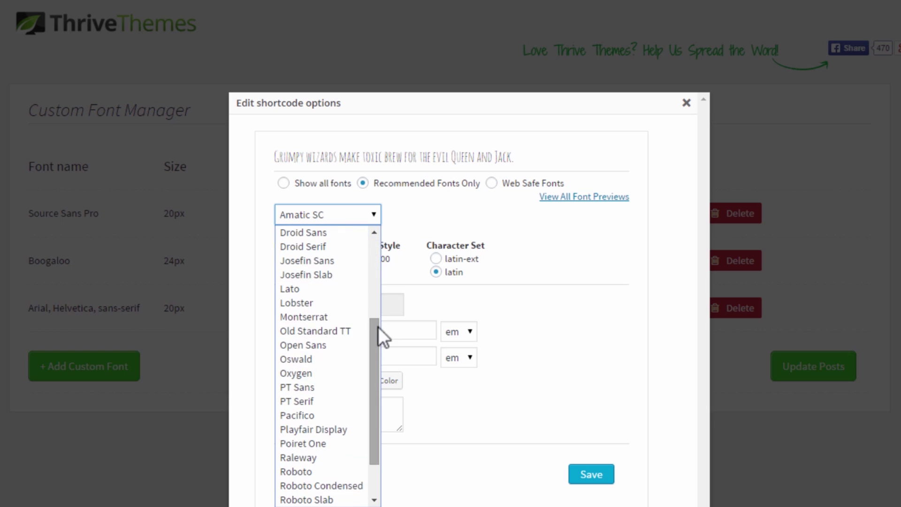
click(348, 318)
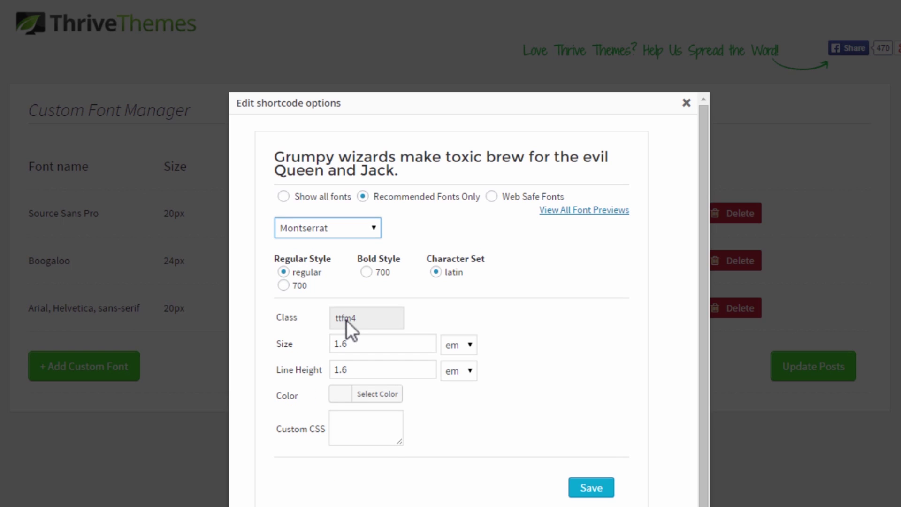
click(374, 228)
scroll(323, 396, down, 3)
scroll(322, 398, down, 2)
click(326, 415)
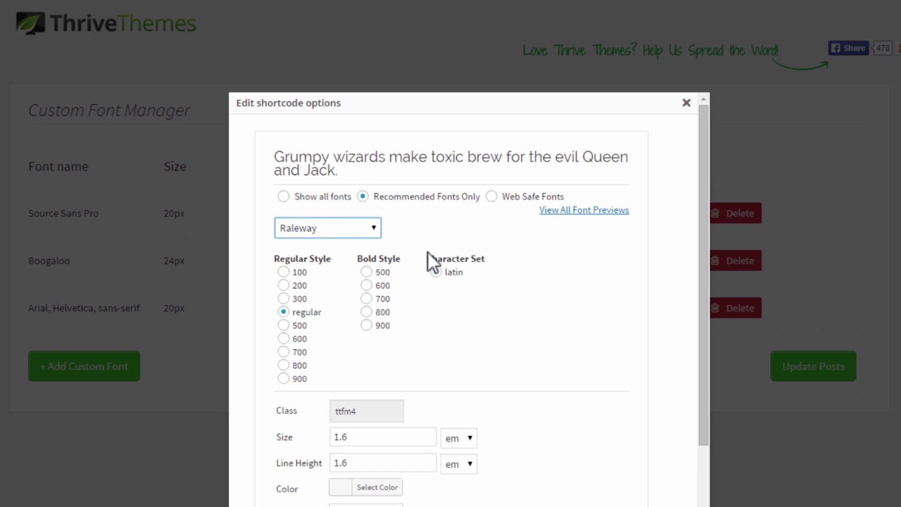
click(491, 197)
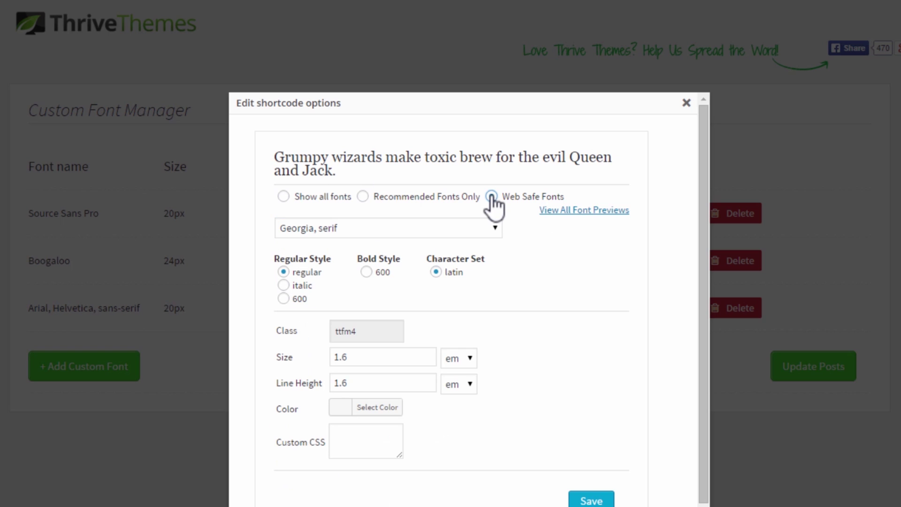
- Preview Comic Sans MS and Times New Roman, then choose PT Serif from recommended fonts
click(433, 228)
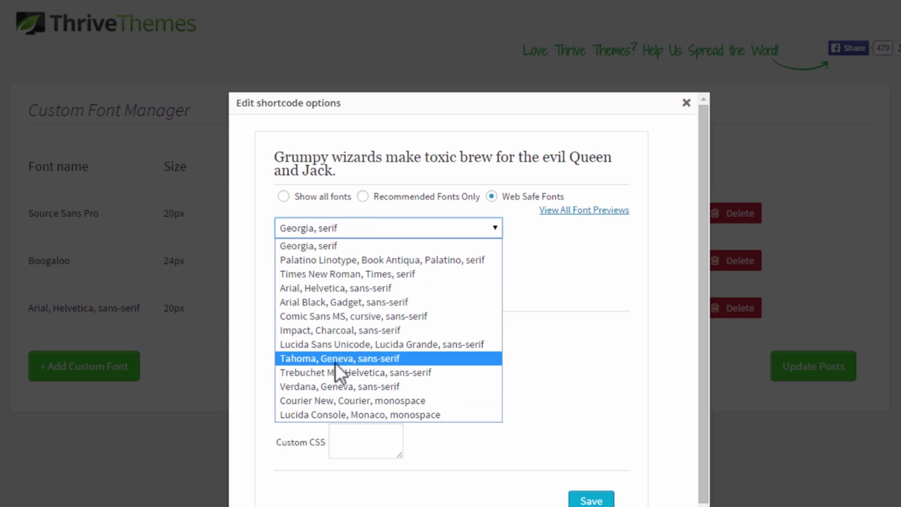
click(336, 316)
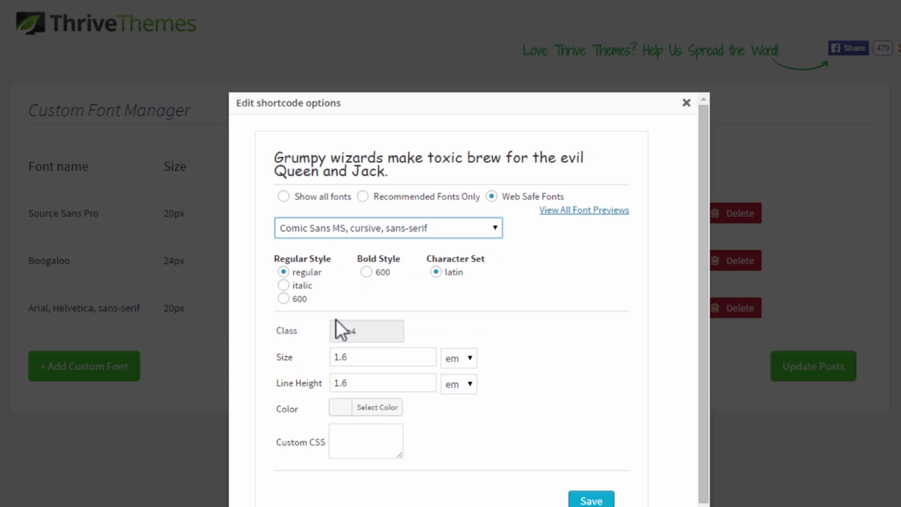
click(418, 232)
click(403, 272)
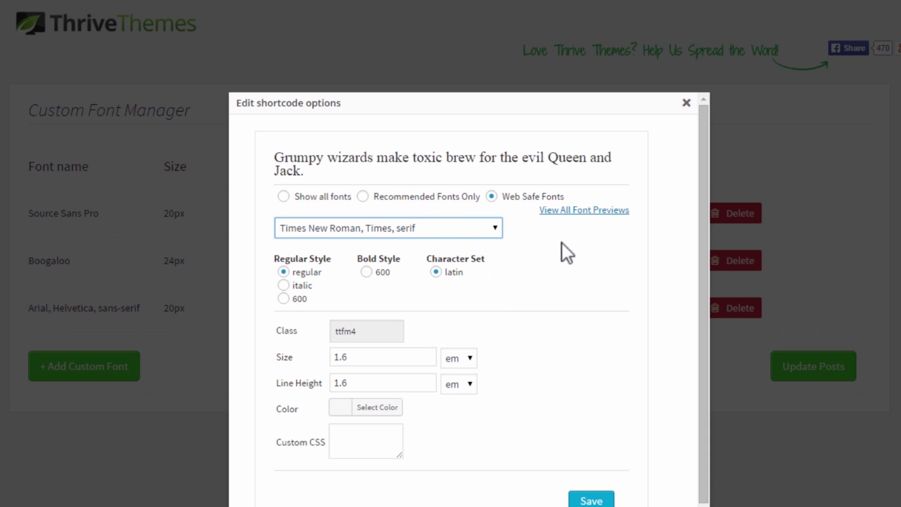
click(363, 196)
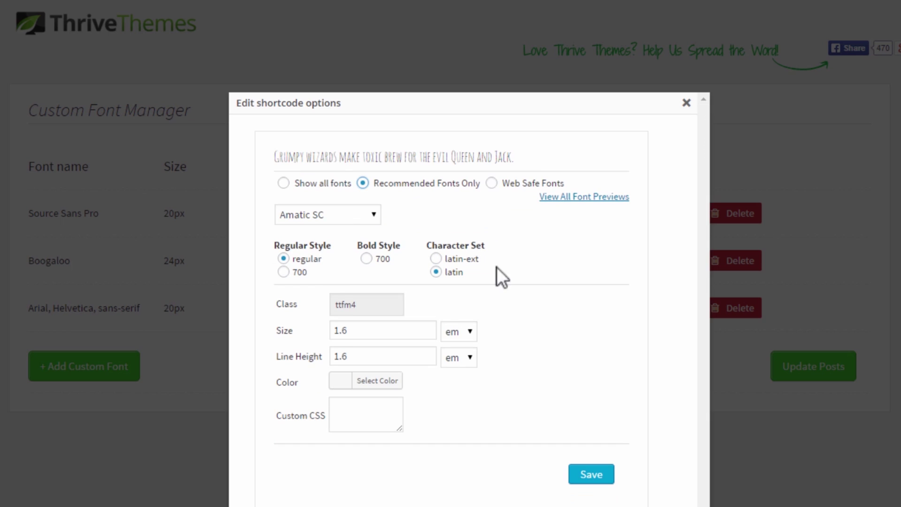
click(370, 210)
click(369, 227)
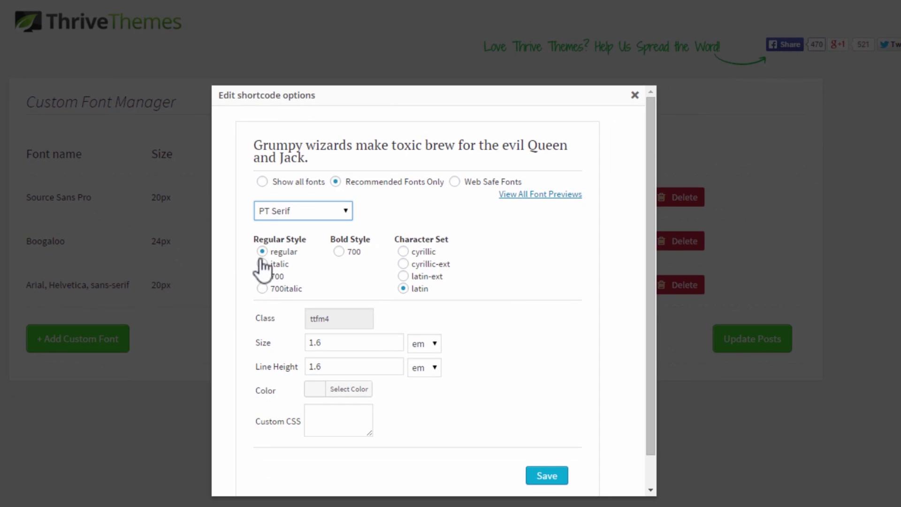
- Give the PT Serif font bold 700 weight, latin character set and a 30 px size
click(344, 270)
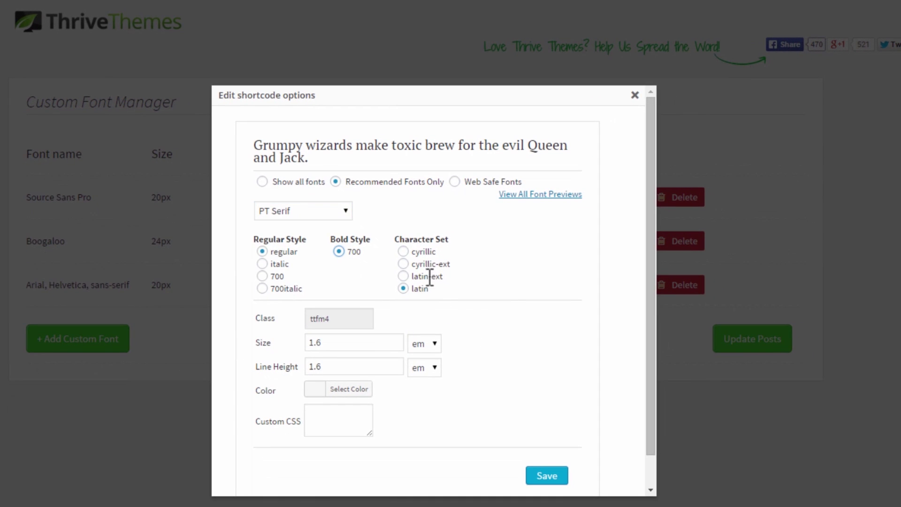
click(403, 288)
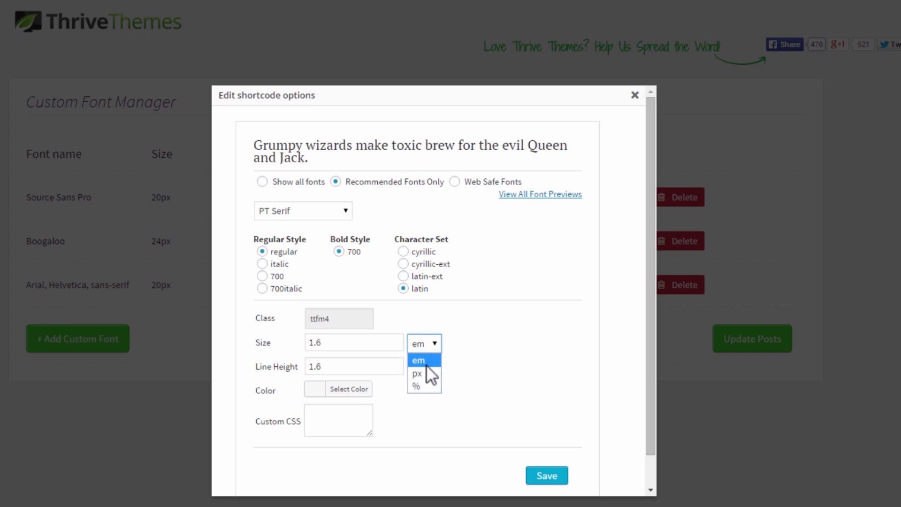
click(425, 373)
double_click(351, 343)
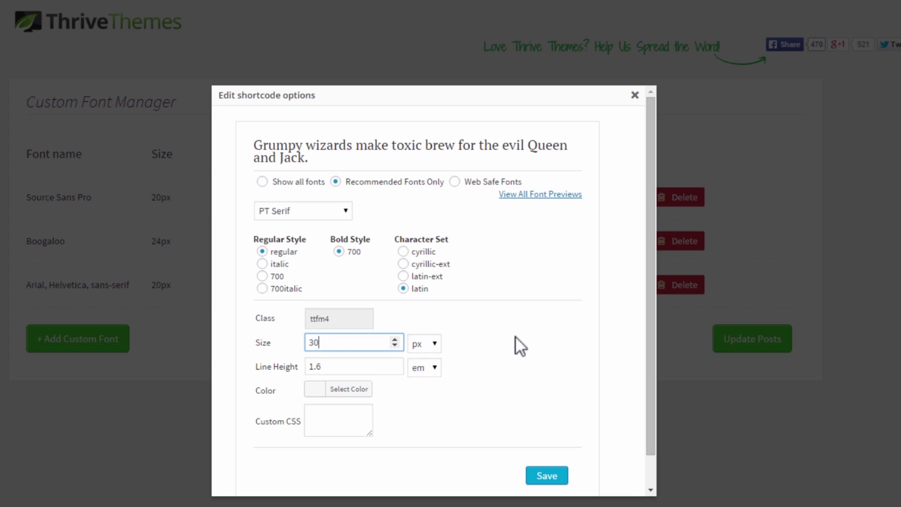
- Set the font colour to purple #531c87 and save the custom font
click(323, 389)
scroll(540, 347, down, 3)
click(406, 336)
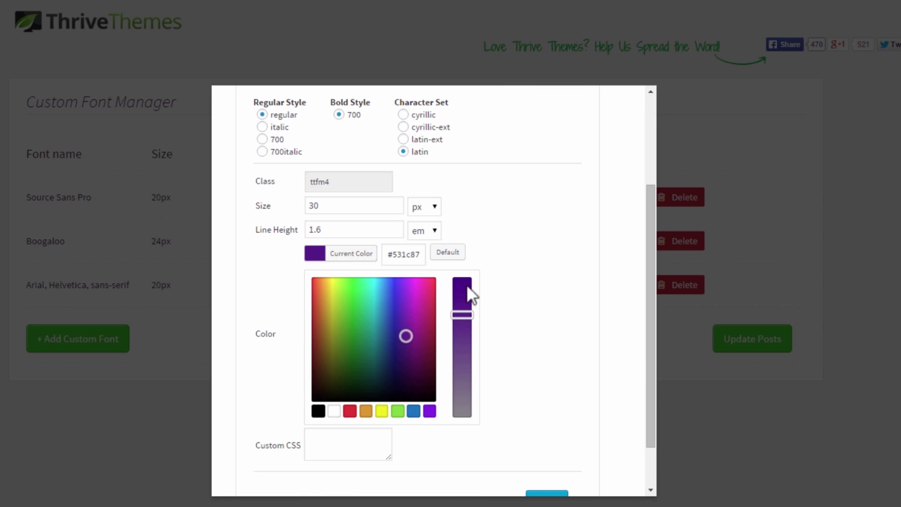
click(315, 261)
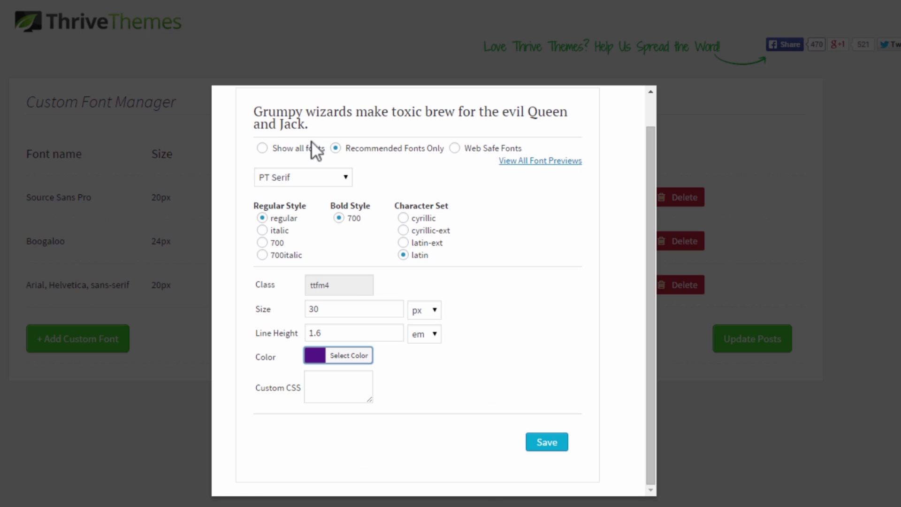
click(547, 442)
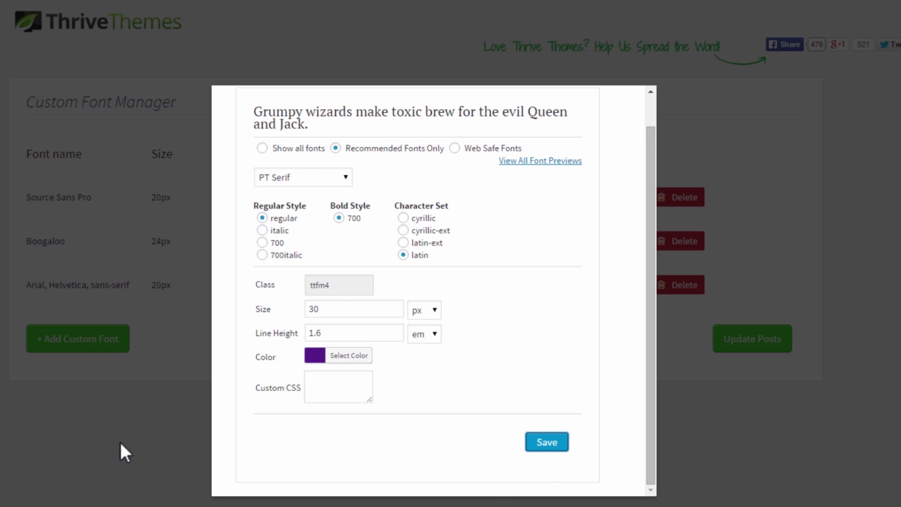
click(534, 437)
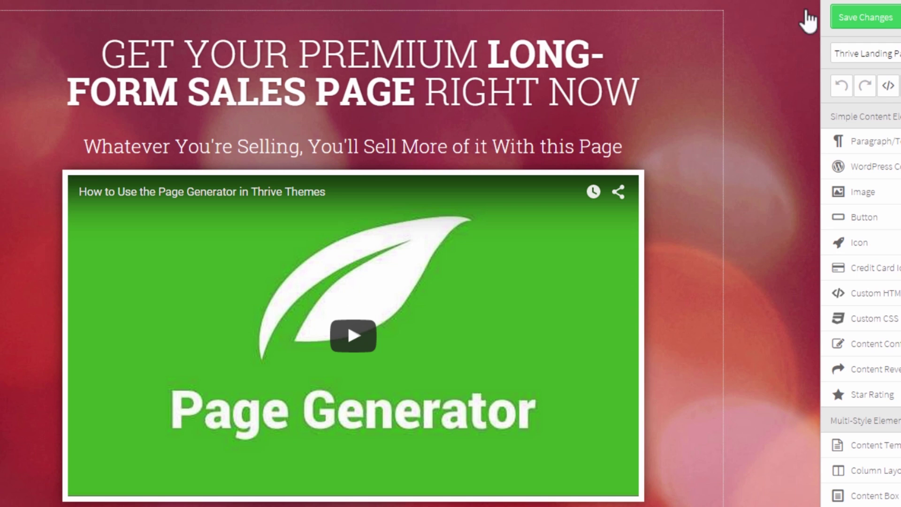
- Open the Thrive Landing Pages options dropdown on the long-form sales page
scroll(628, 82, down, 6)
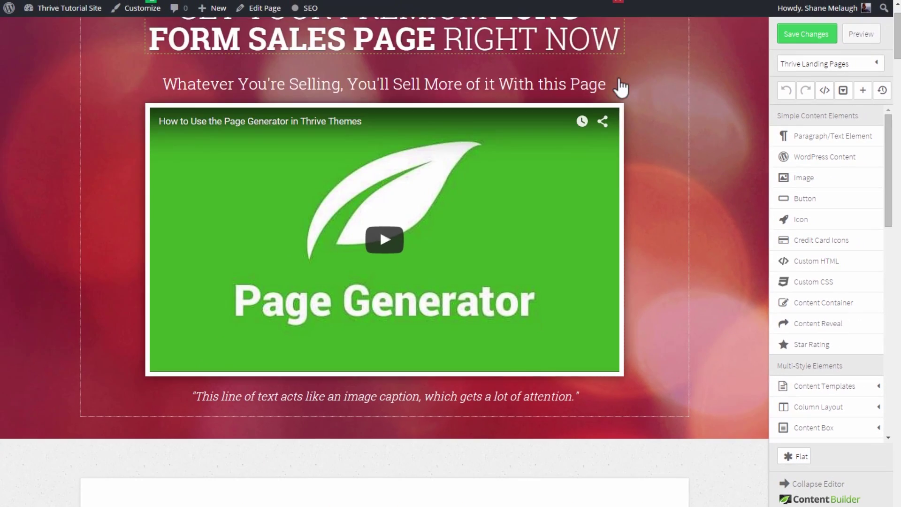
scroll(633, 171, up, 6)
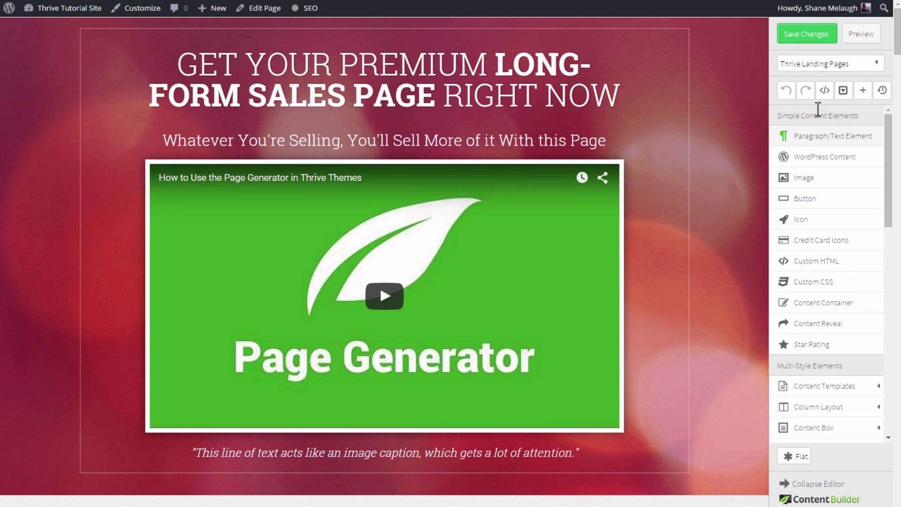
click(839, 66)
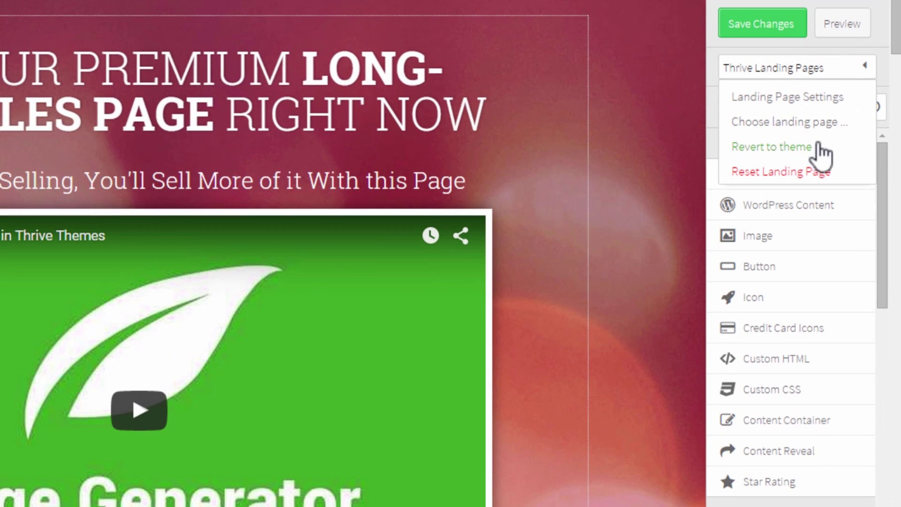
- In Landing Page Font Settings, choose the custom font Boogaloo for Heading 1
click(759, 104)
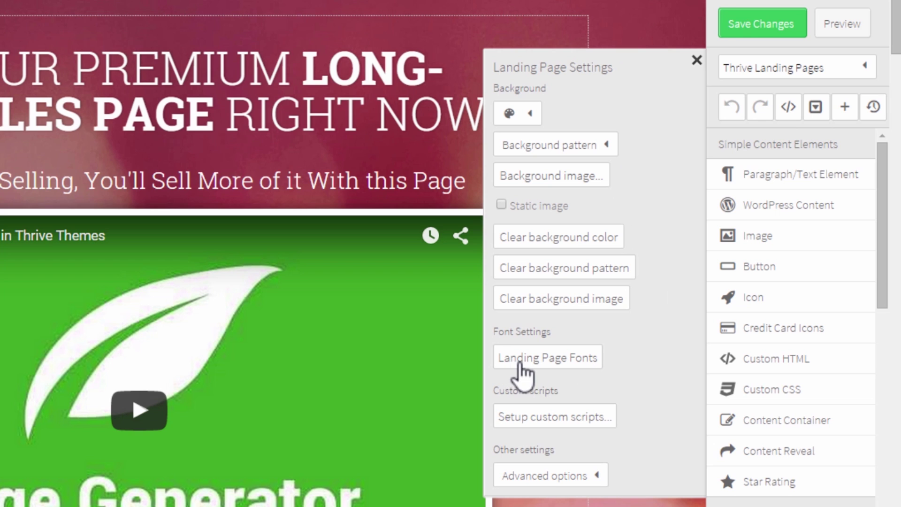
click(559, 365)
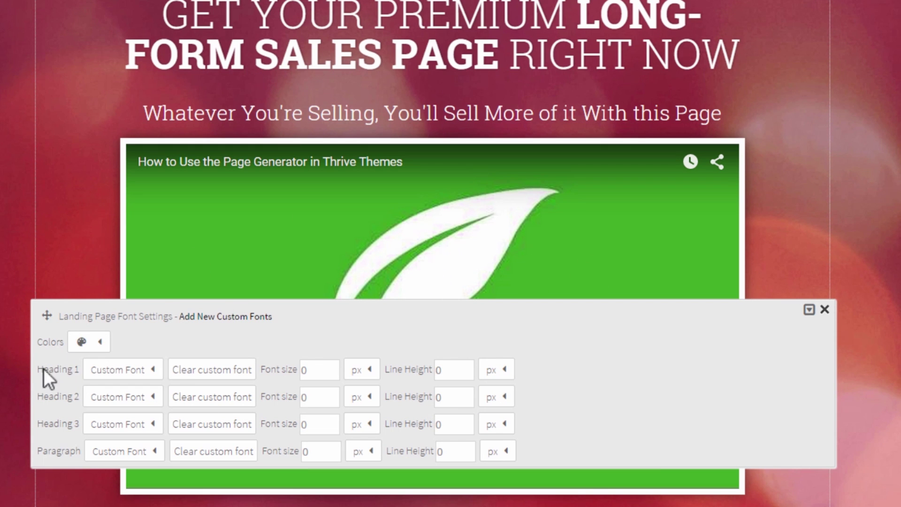
click(129, 371)
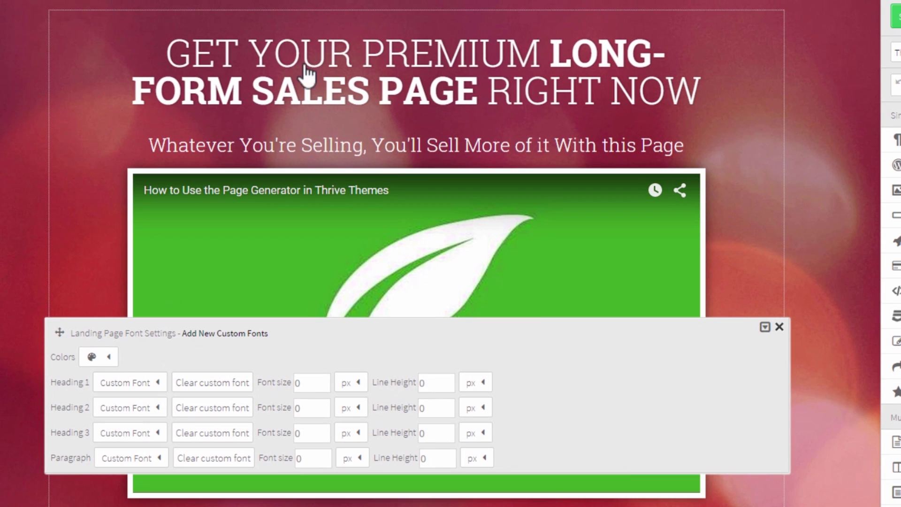
click(142, 380)
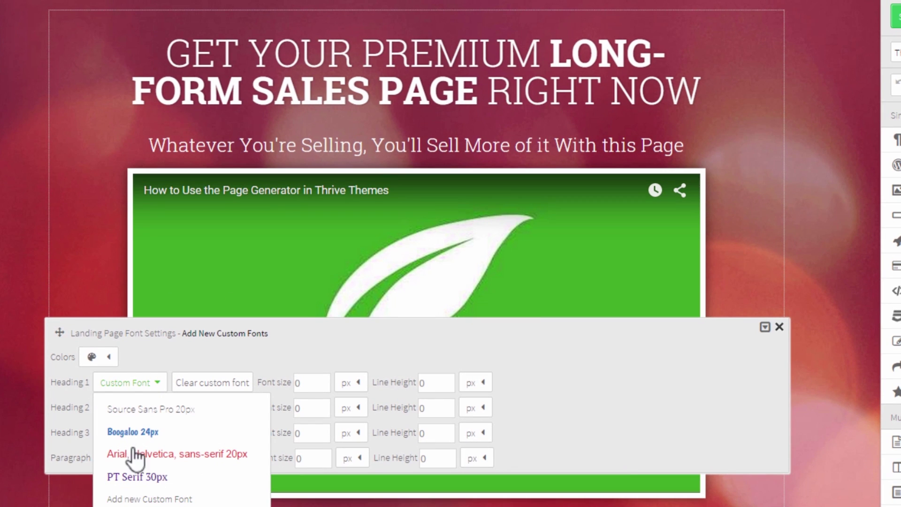
click(133, 432)
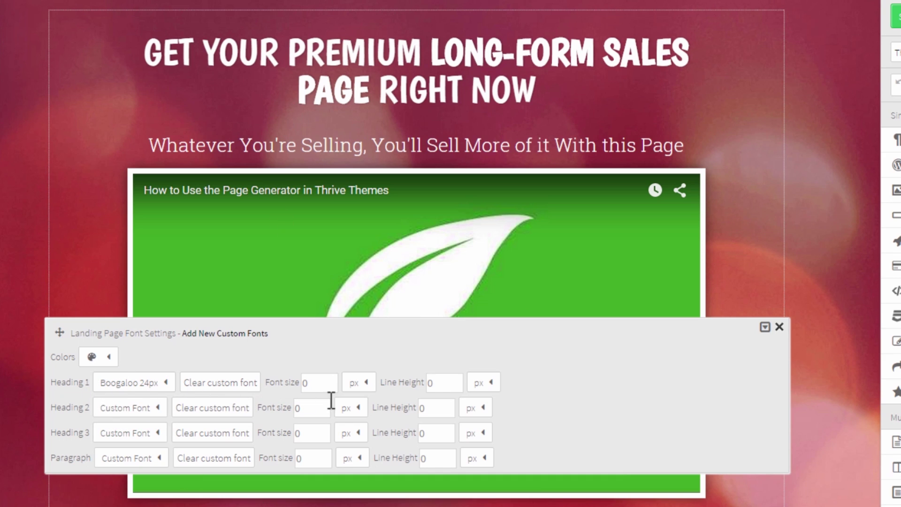
- Set the Heading 1 font size to 90 and close the font settings
click(330, 385)
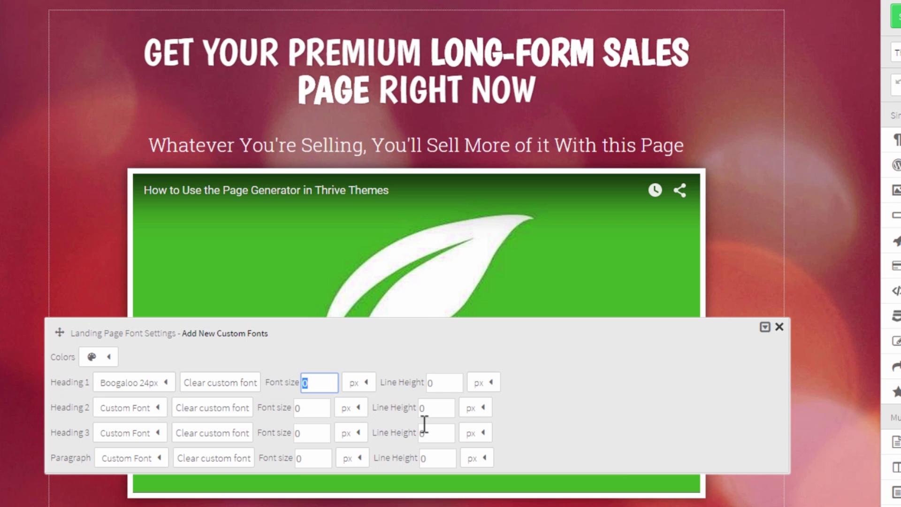
text(20)
key(Tab)
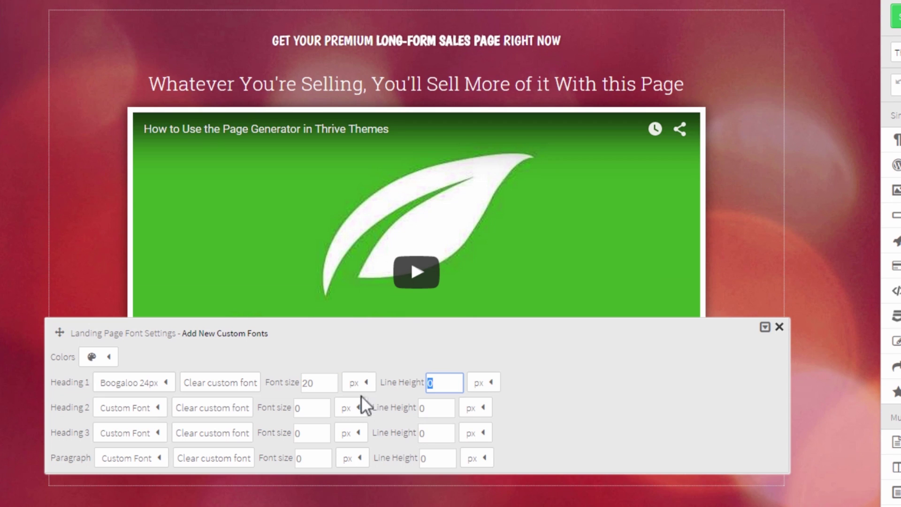
click(323, 382)
text(90)
key(Tab)
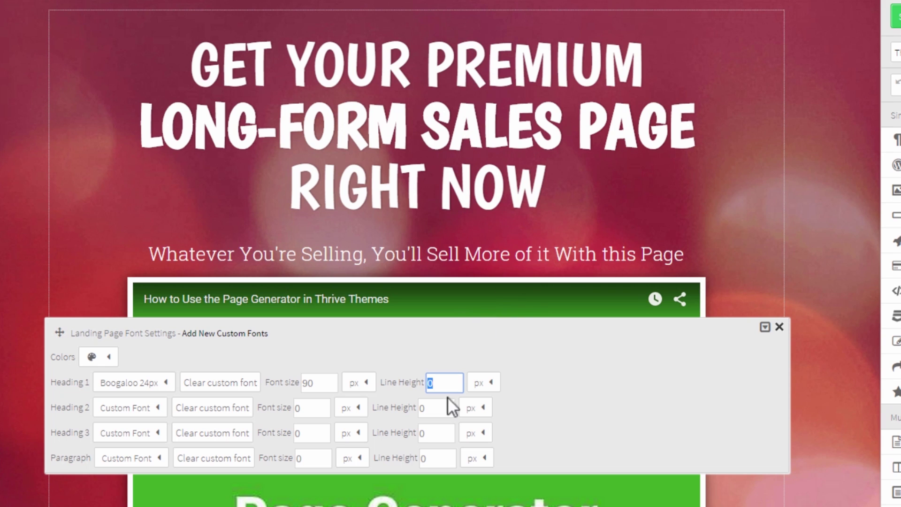
click(839, 462)
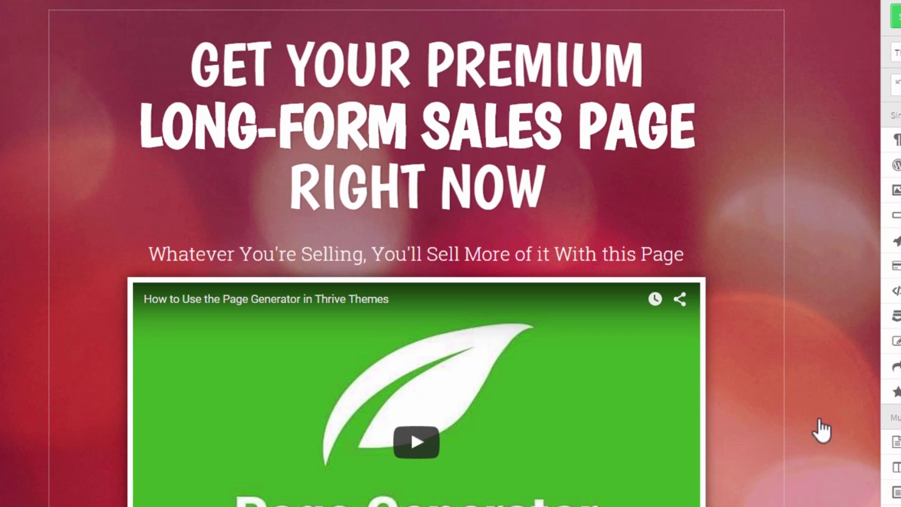
scroll(798, 367, down, 15)
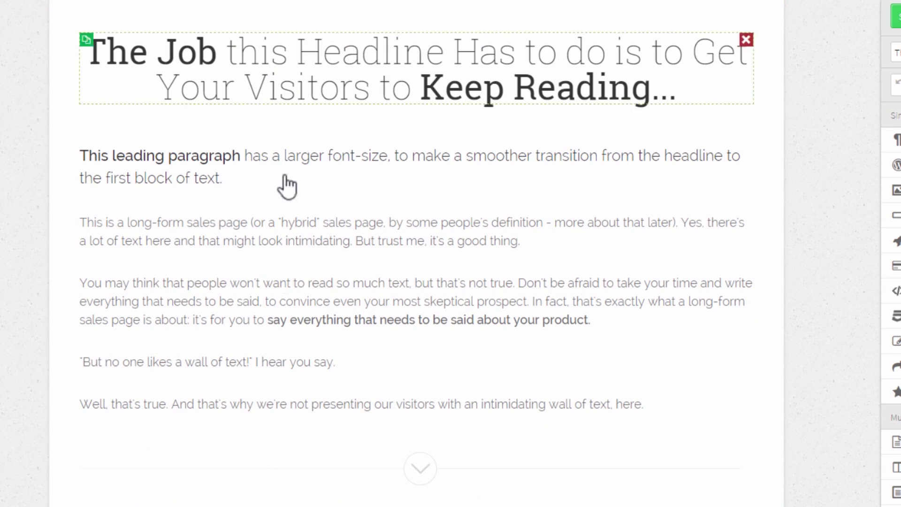
scroll(503, 257, up, 10)
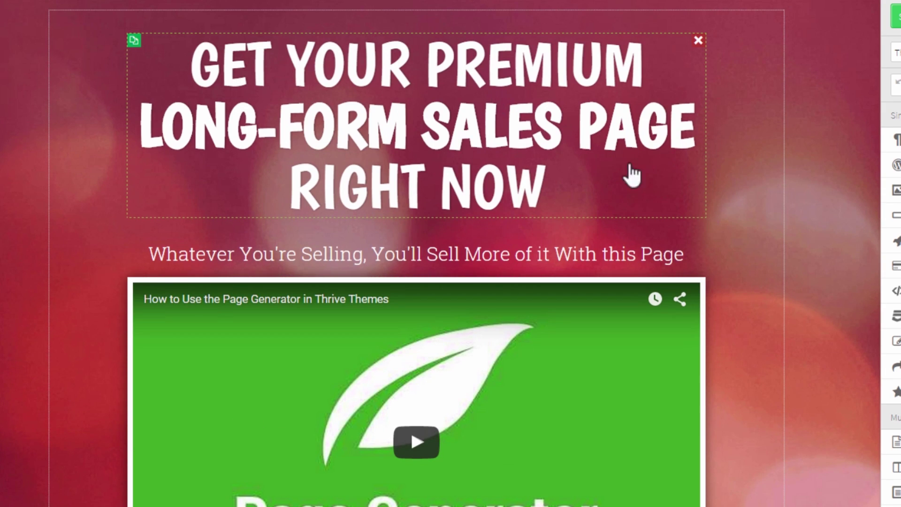
click(292, 108)
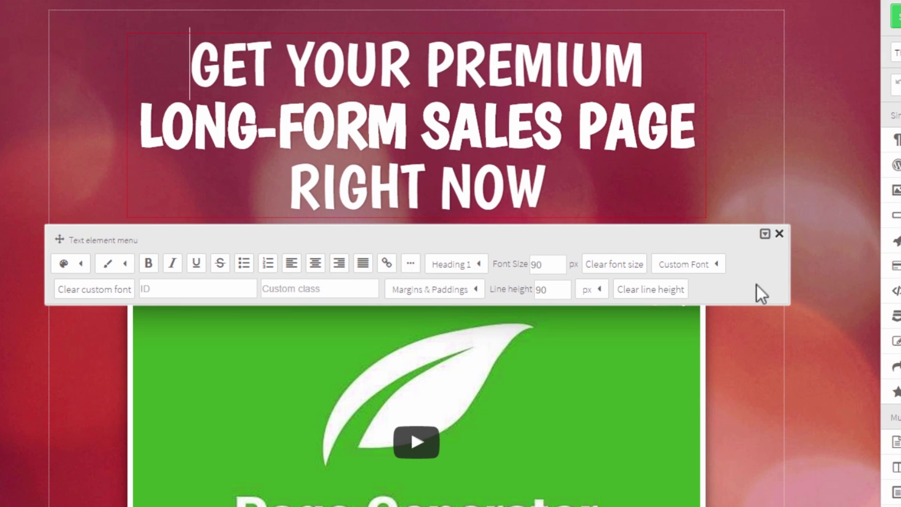
click(691, 265)
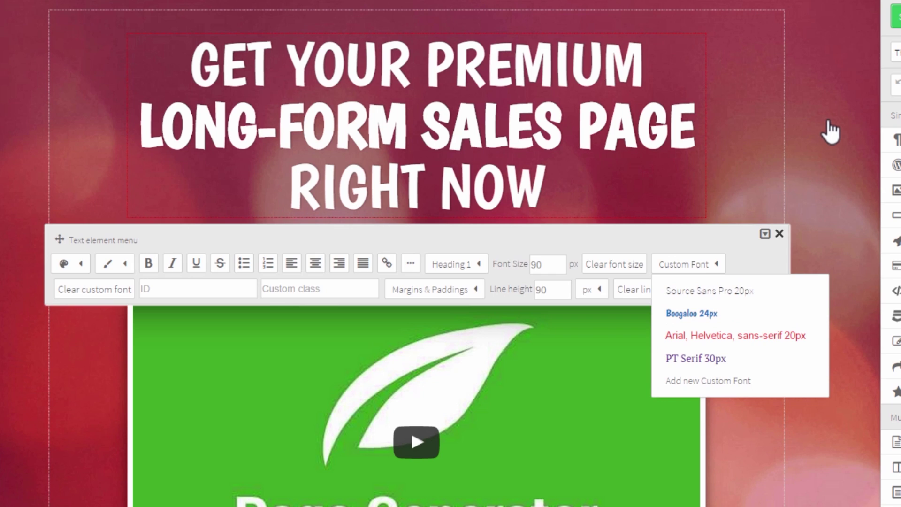
scroll(830, 133, down, 15)
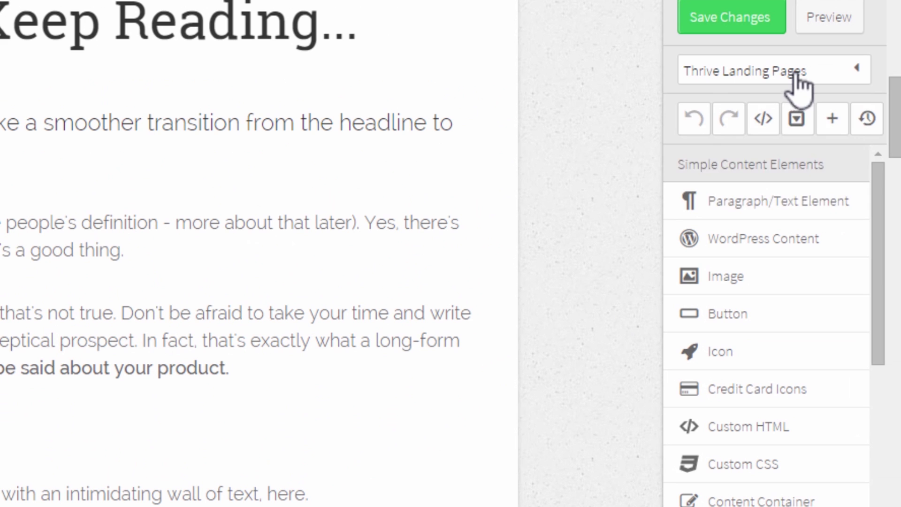
click(871, 66)
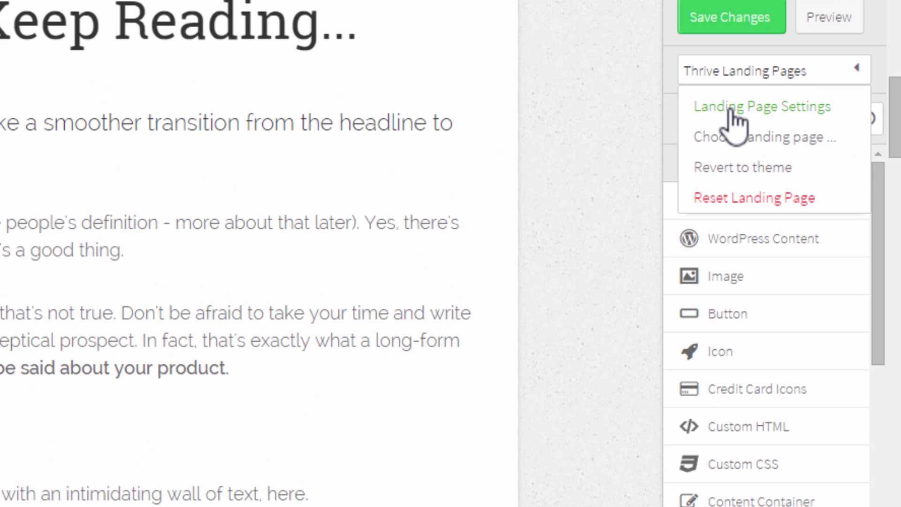
- In Landing Page Font Settings, choose PT Serif for paragraphs
click(708, 117)
click(439, 436)
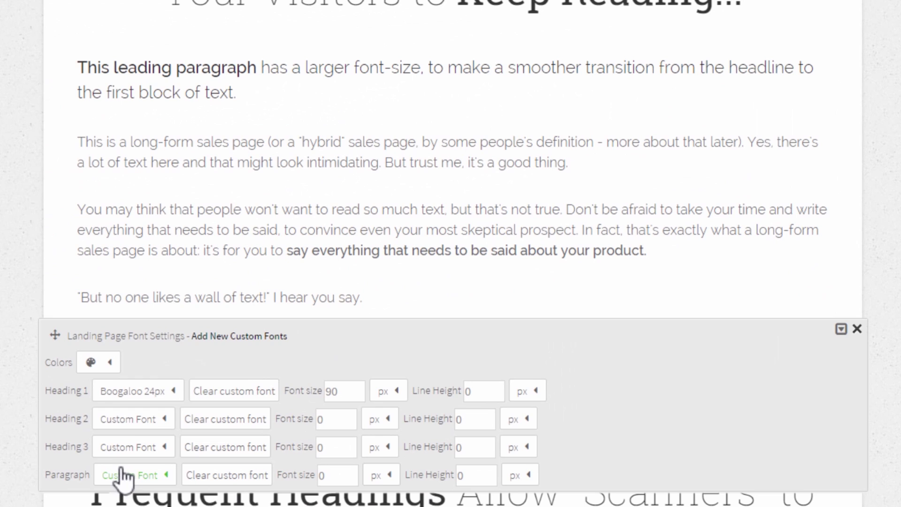
click(123, 475)
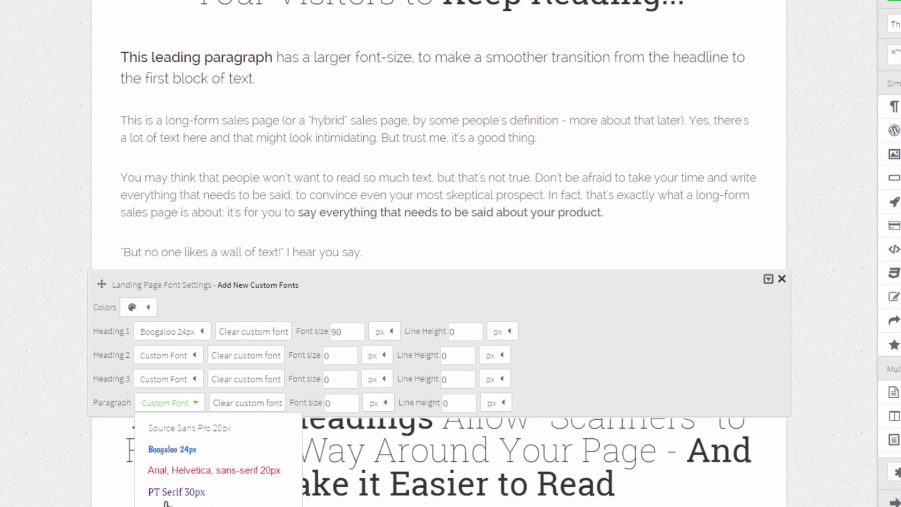
click(175, 493)
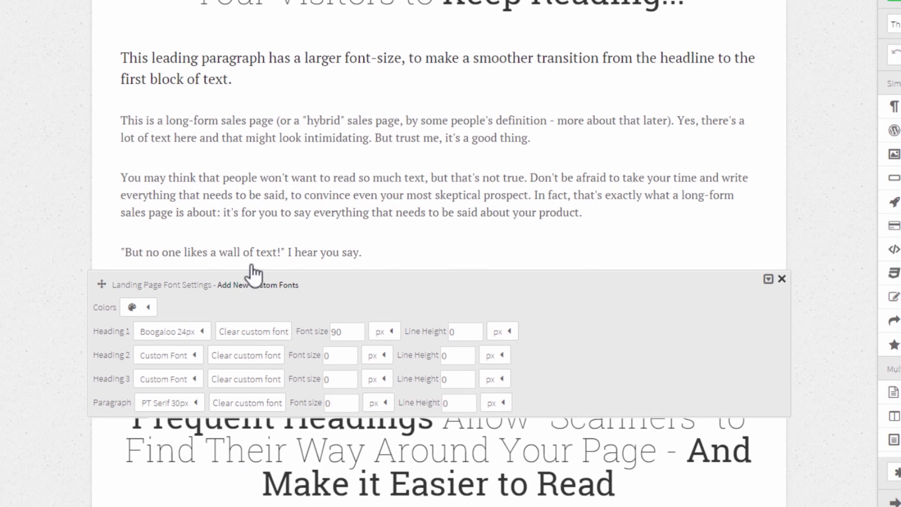
- Set the paragraph font size to 28 px and show the custom colour options
scroll(432, 87, down, 3)
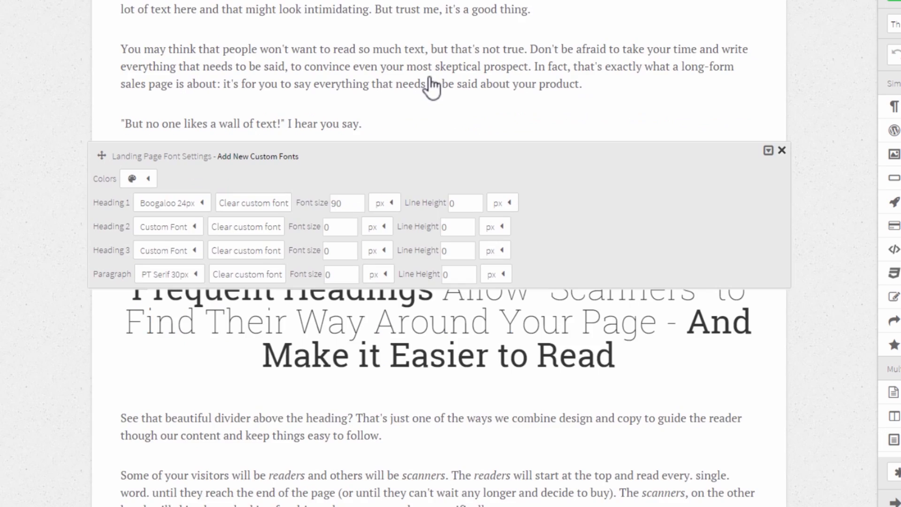
scroll(432, 86, down, 10)
scroll(370, 136, up, 3)
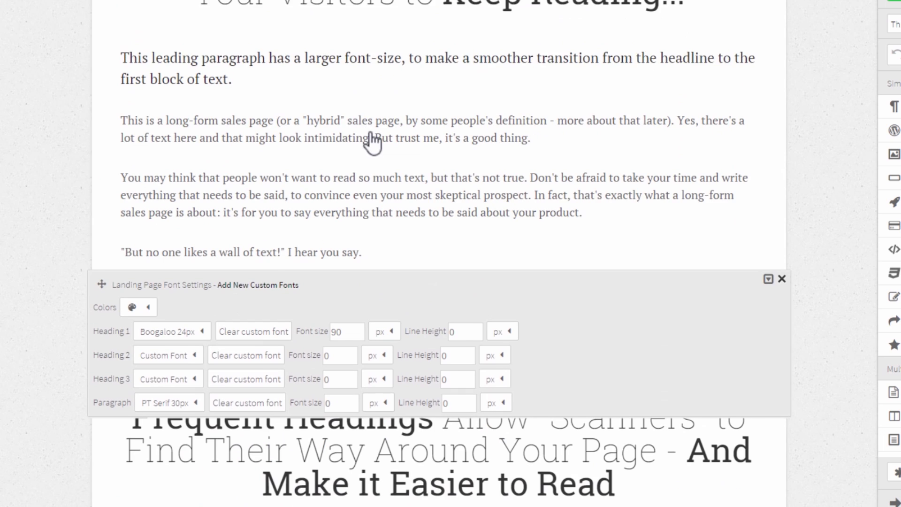
scroll(225, 328, down, 2)
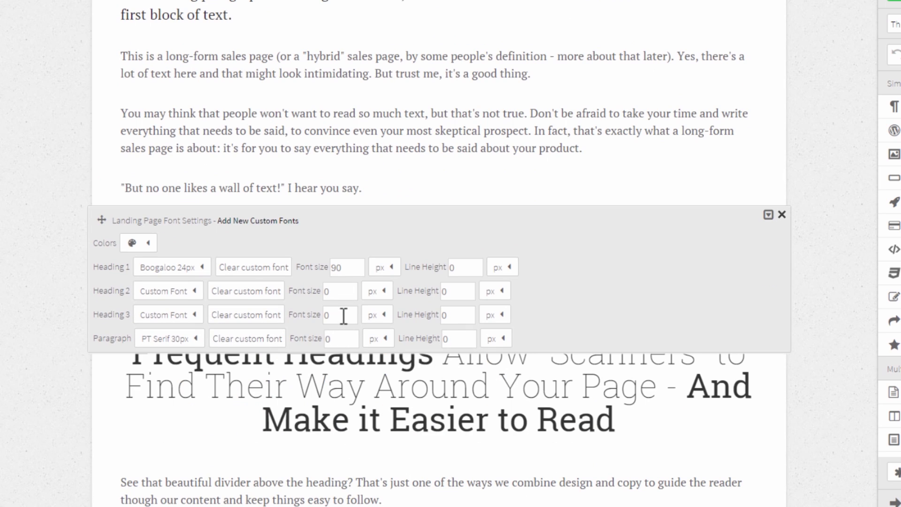
key(Tab)
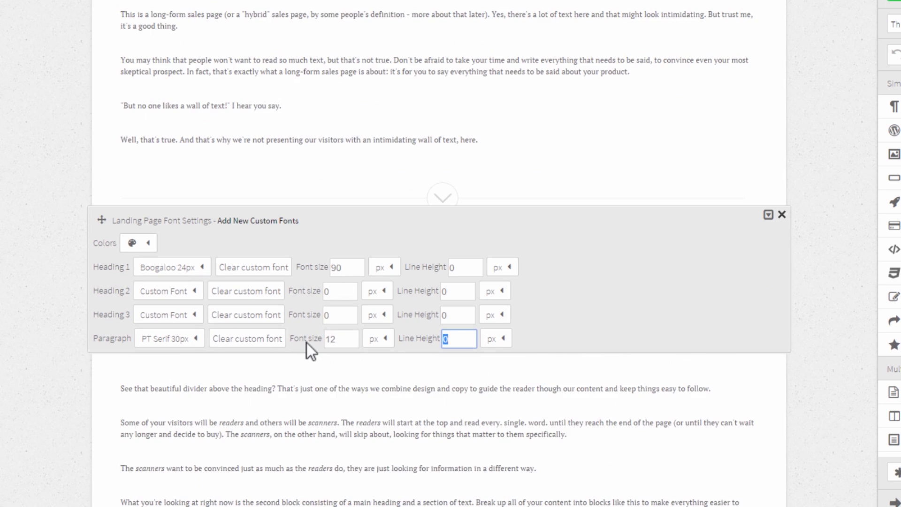
scroll(305, 342, up, 5)
scroll(324, 350, down, 3)
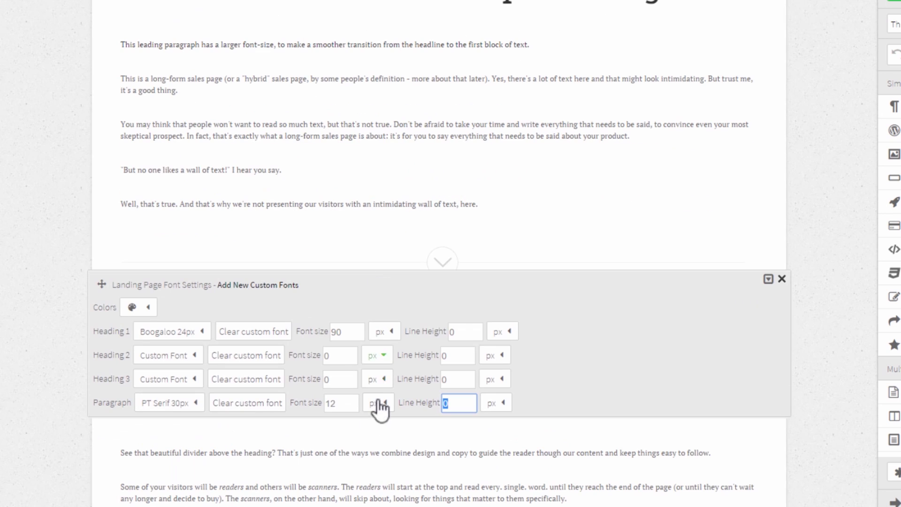
key(shift+Tab)
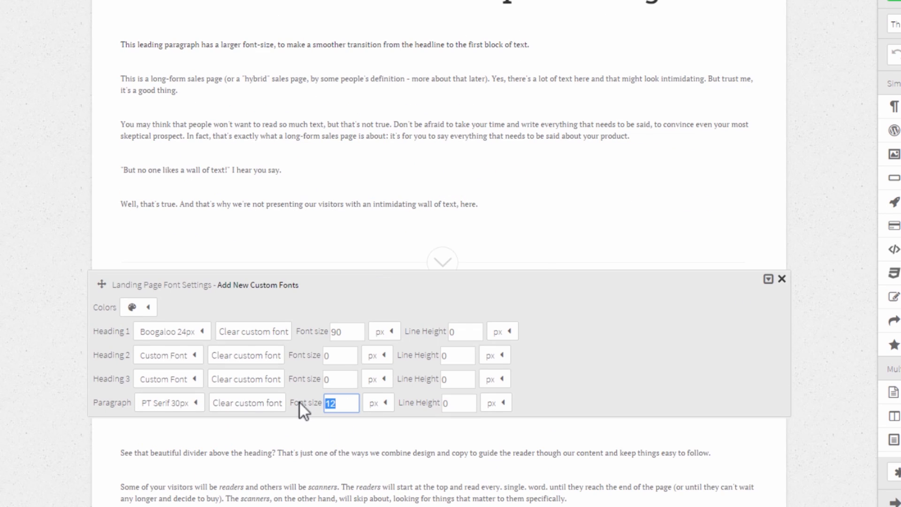
text(28)
key(Tab)
scroll(362, 169, down, 3)
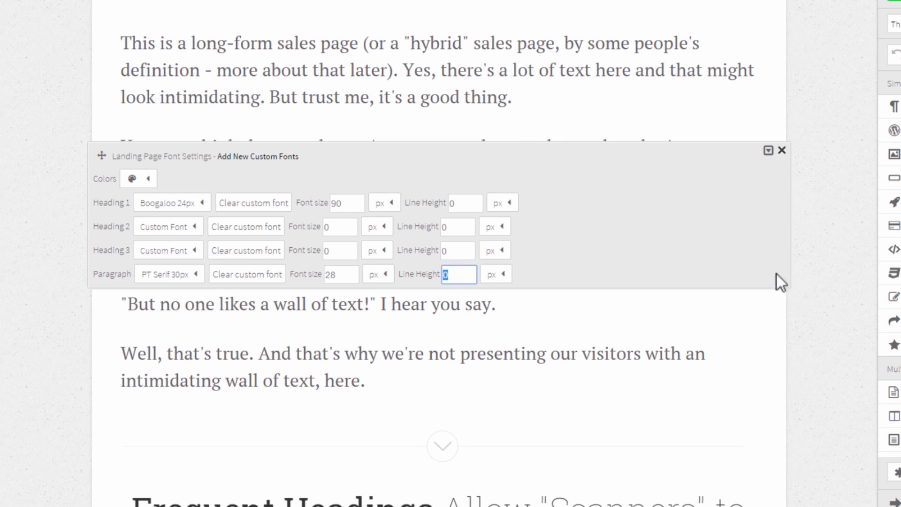
click(148, 179)
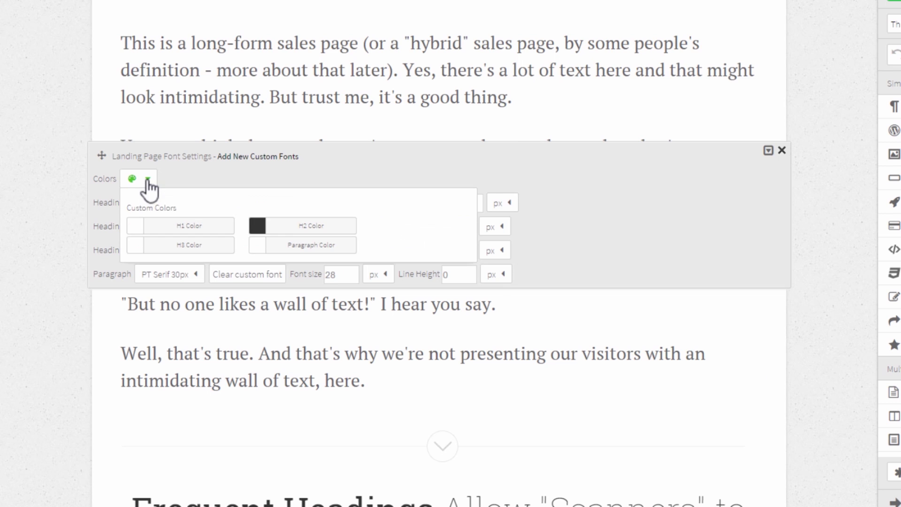
- Set Paragraph Color to light green #3e8e31 after trying a darker green
click(254, 248)
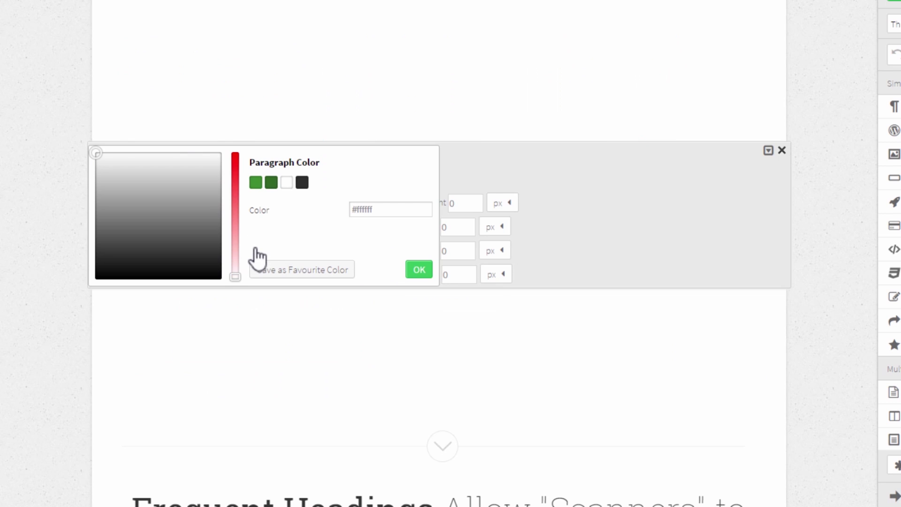
click(270, 182)
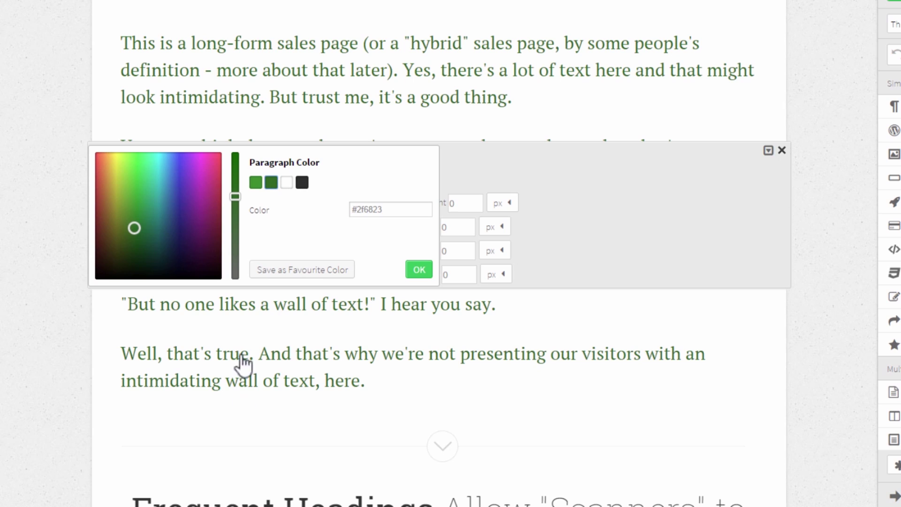
click(256, 184)
scroll(549, 373, down, 10)
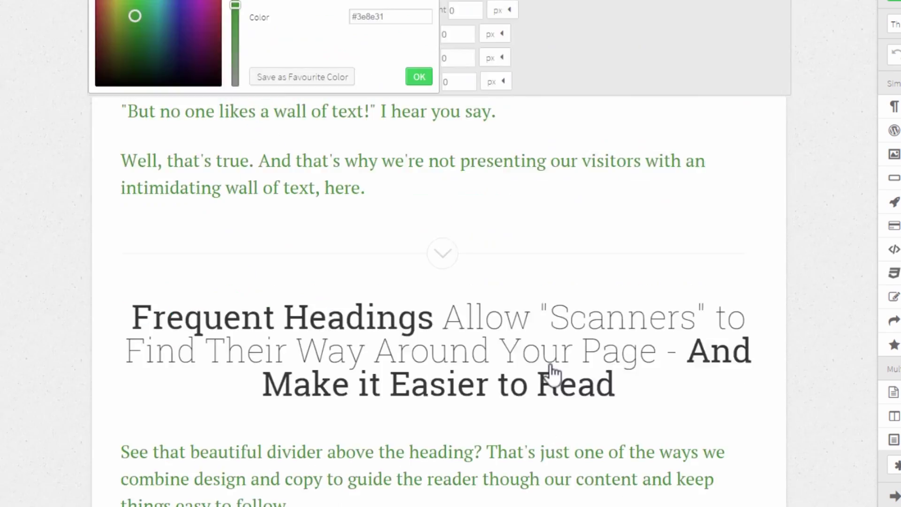
scroll(569, 368, up, 10)
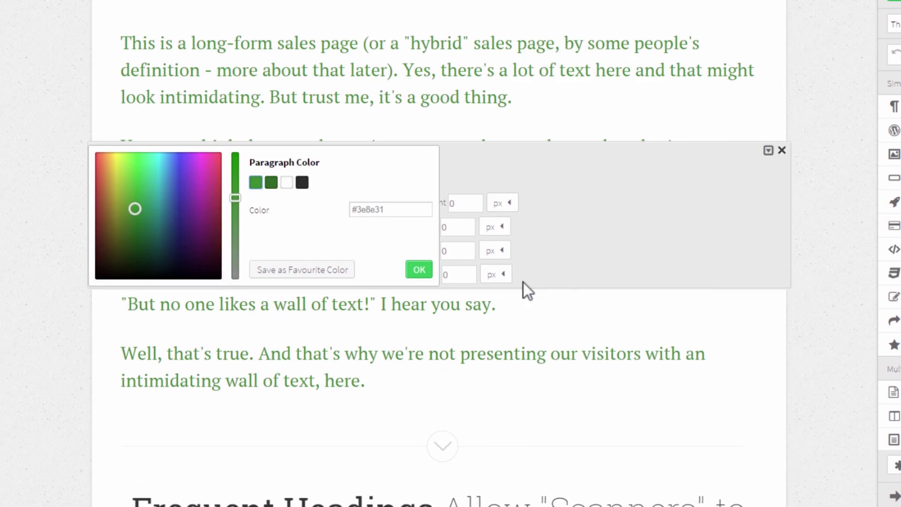